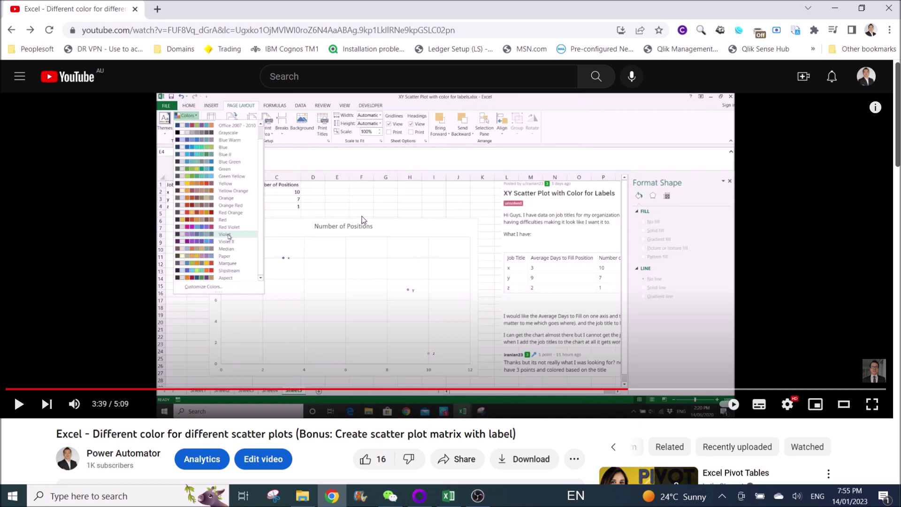
Scroll to the Number of Positions scatter chart in Book1 and select its data series
scroll(364, 217, "down", 2)
scroll(364, 219, "down", 5)
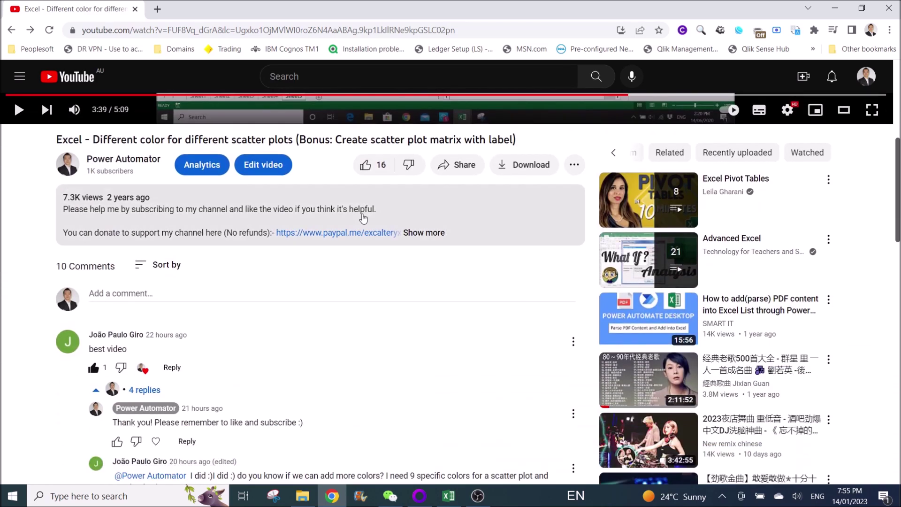
scroll(362, 220, "down", 1)
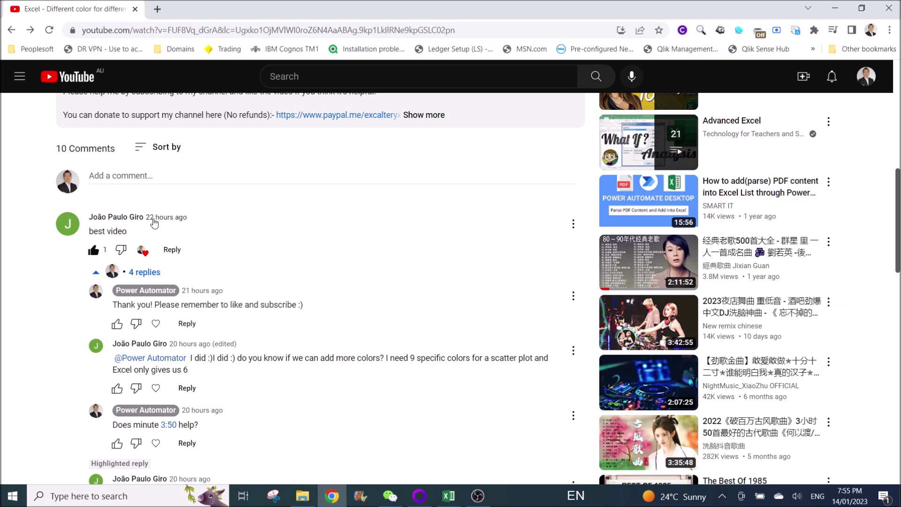
scroll(321, 251, "down", 1)
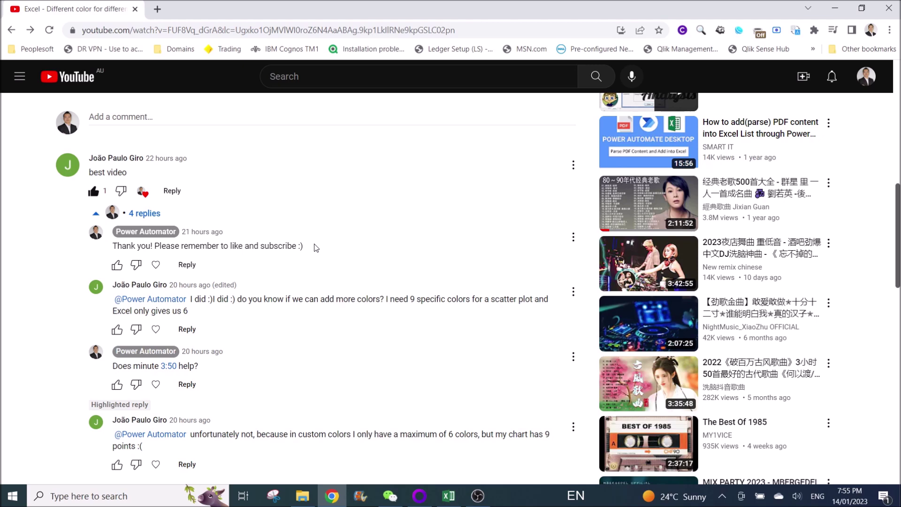
scroll(316, 248, "down", 2)
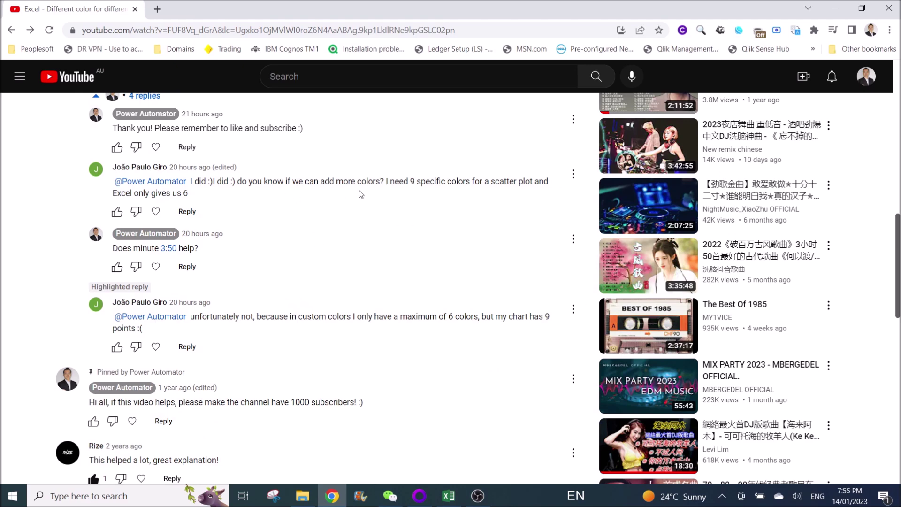
scroll(410, 216, "up", 10)
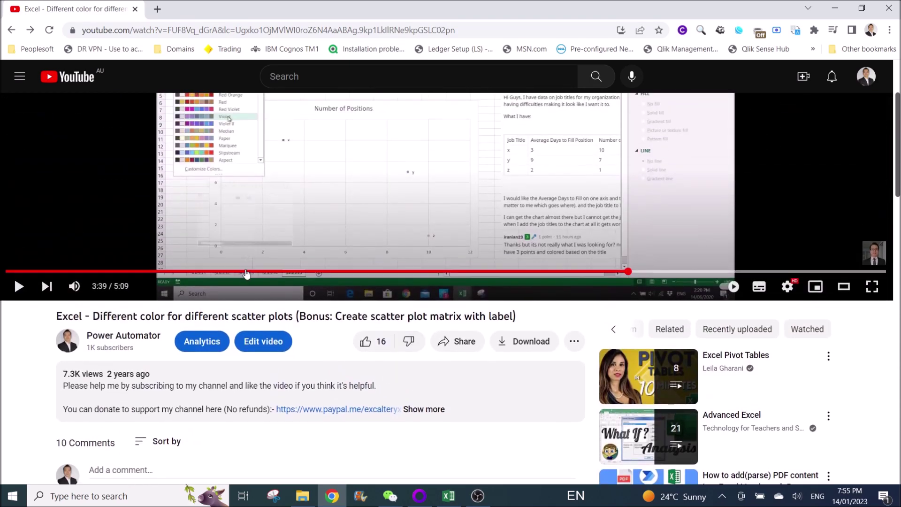
scroll(323, 257, "up", 3)
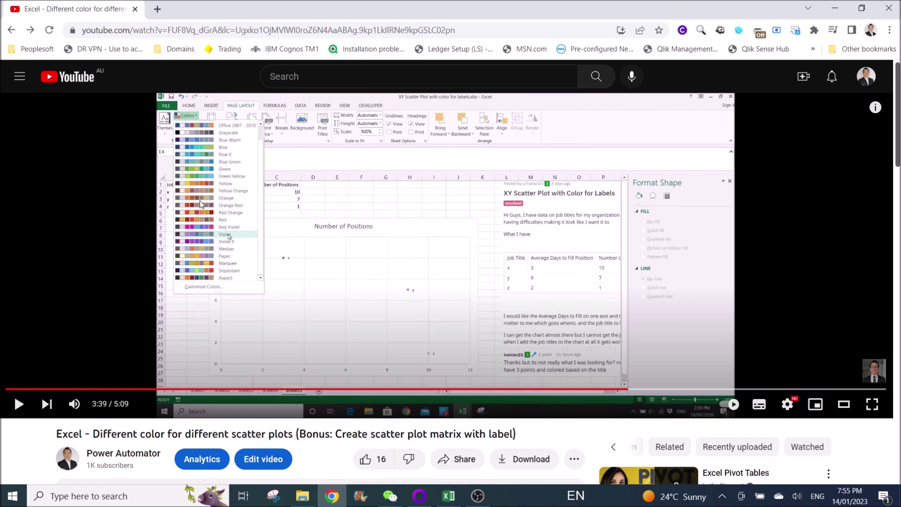
scroll(384, 253, "down", 9)
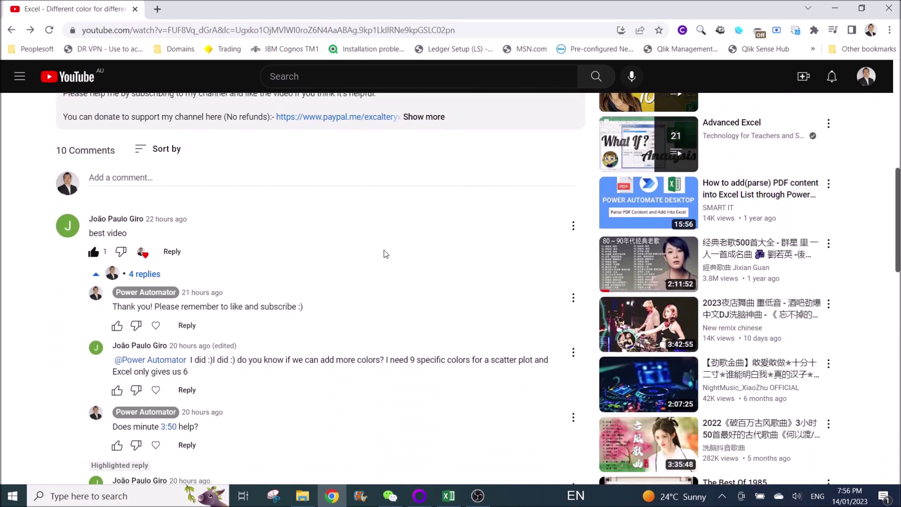
scroll(385, 254, "down", 2)
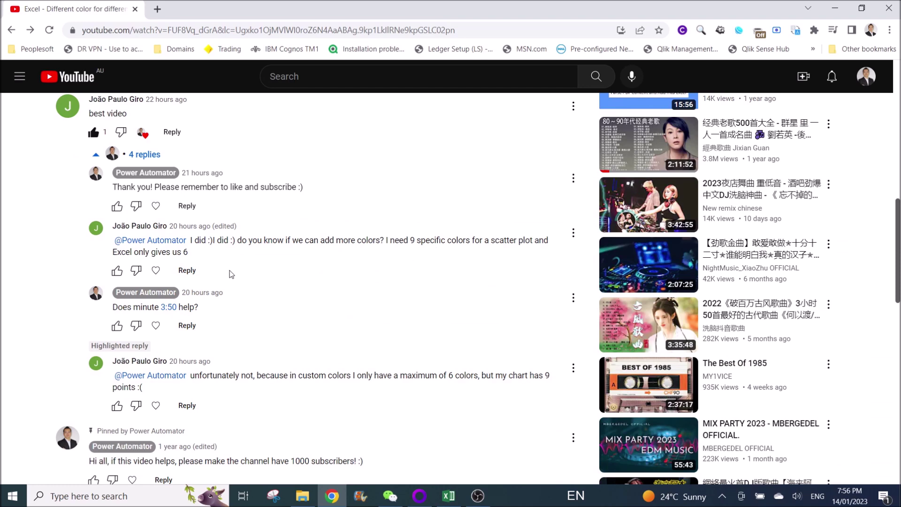
scroll(229, 275, "down", 1)
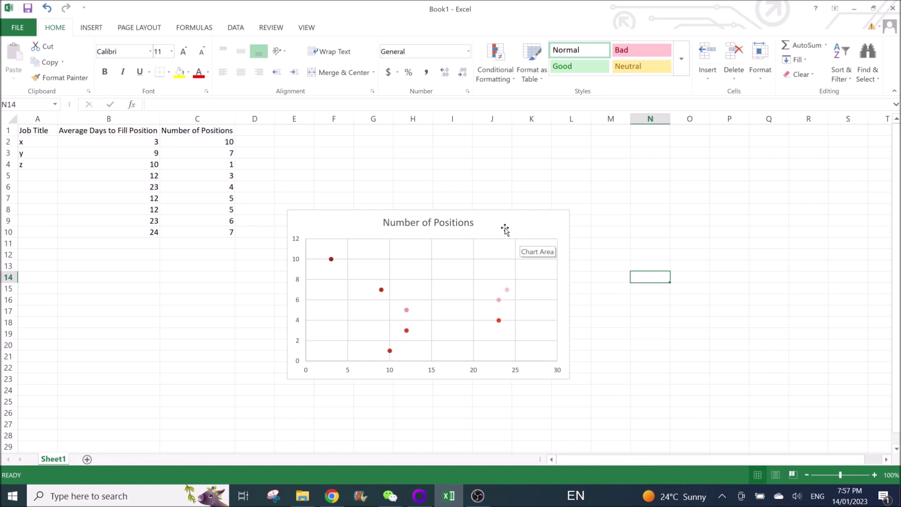
left_click(507, 290)
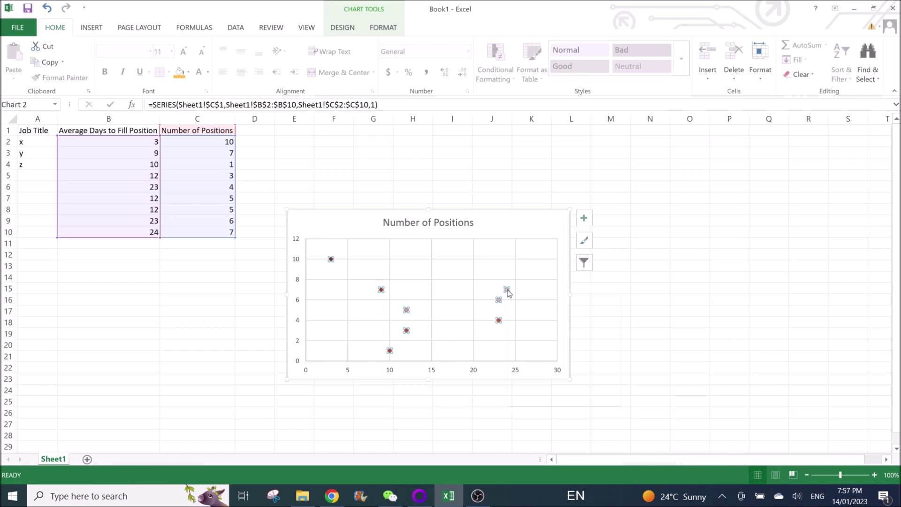
In Format Data Series marker options, raise the series marker size from 5 to 11
right_click(507, 289)
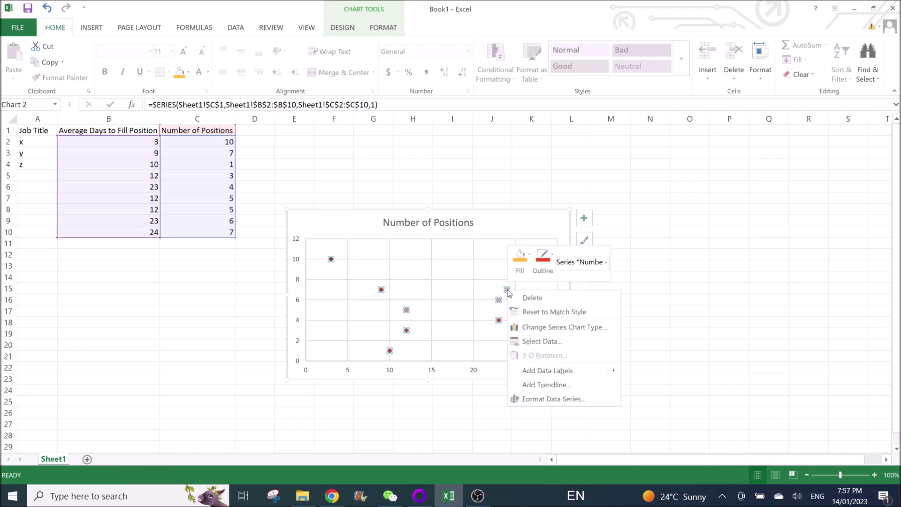
left_click(543, 400)
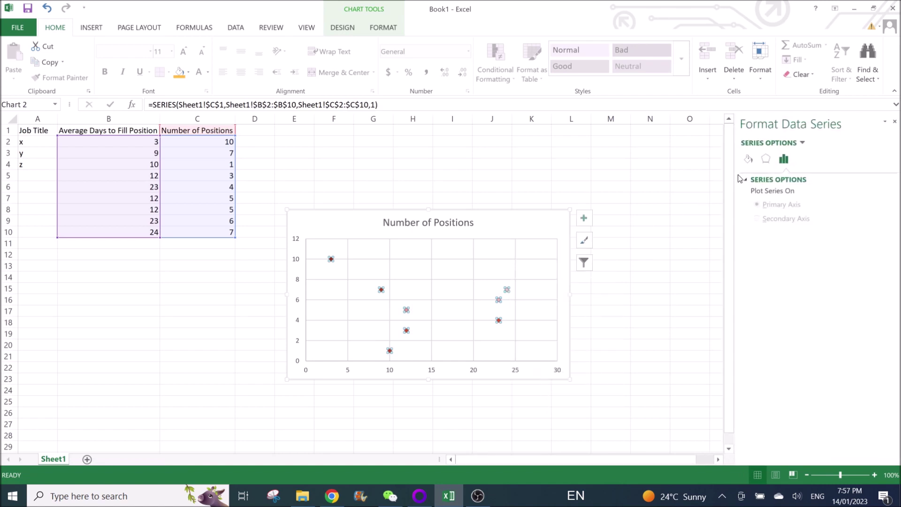
left_click(766, 161)
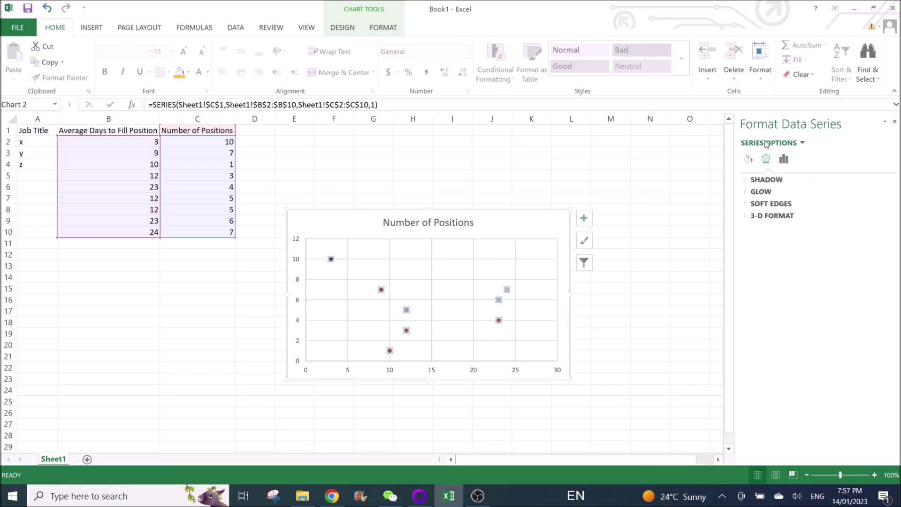
left_click(750, 160)
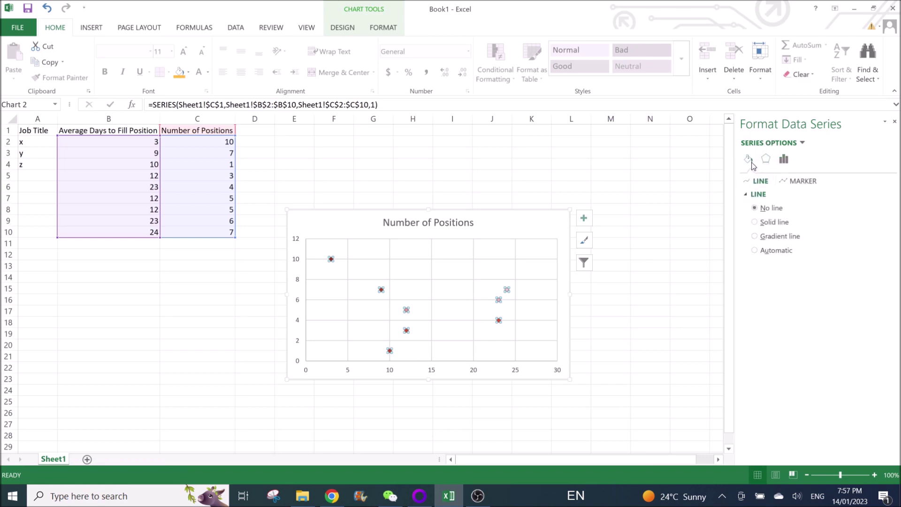
left_click(797, 182)
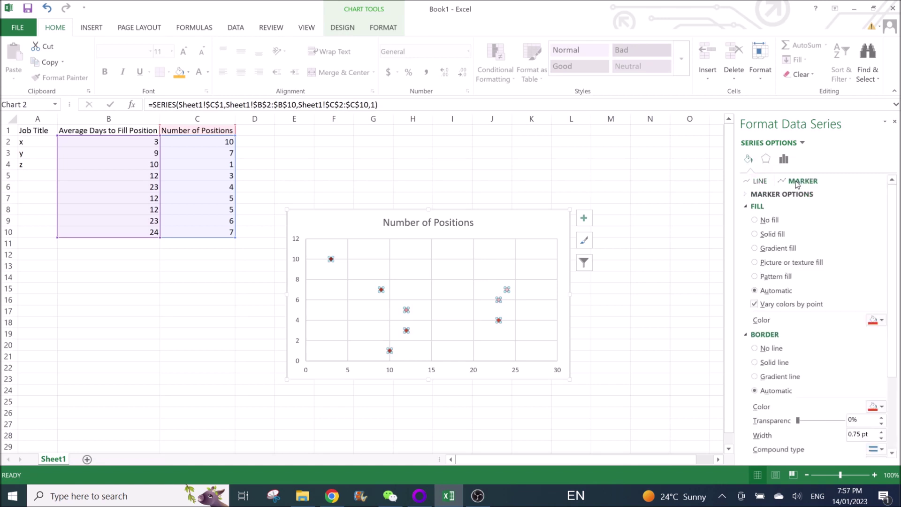
left_click(747, 197)
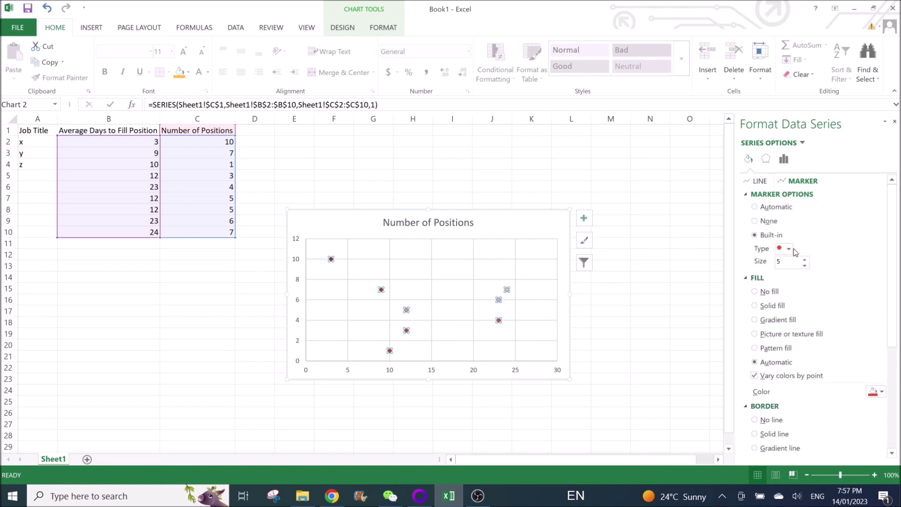
left_click(804, 259)
left_click(804, 259)
left_click(804, 260)
left_click(805, 260)
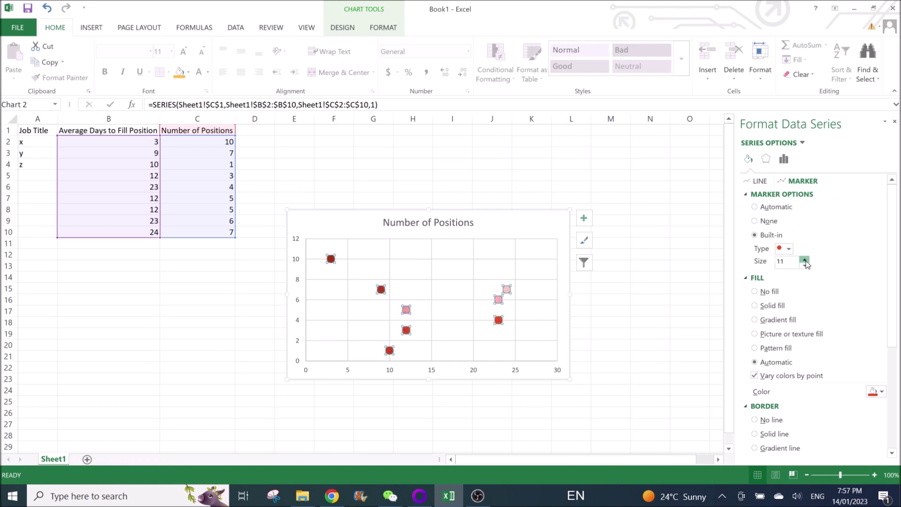
left_click(805, 259)
left_click(805, 260)
left_click(805, 260)
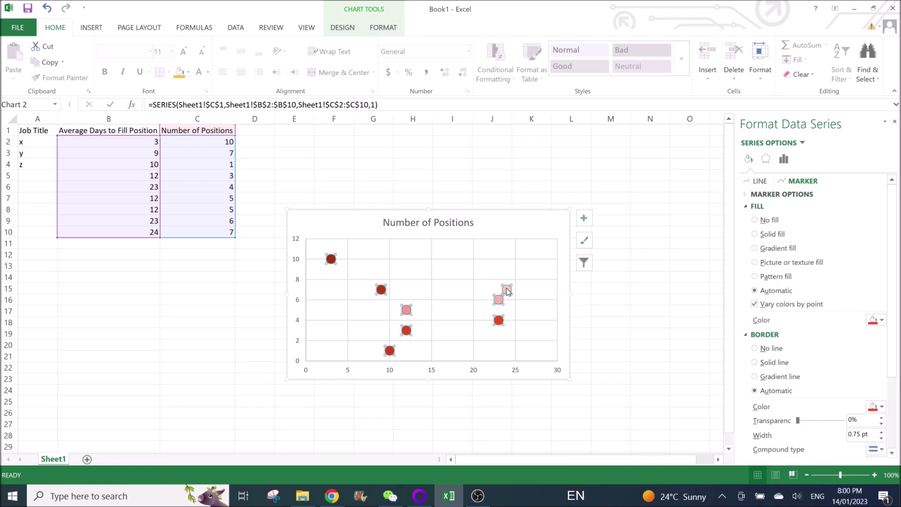
left_click(507, 293)
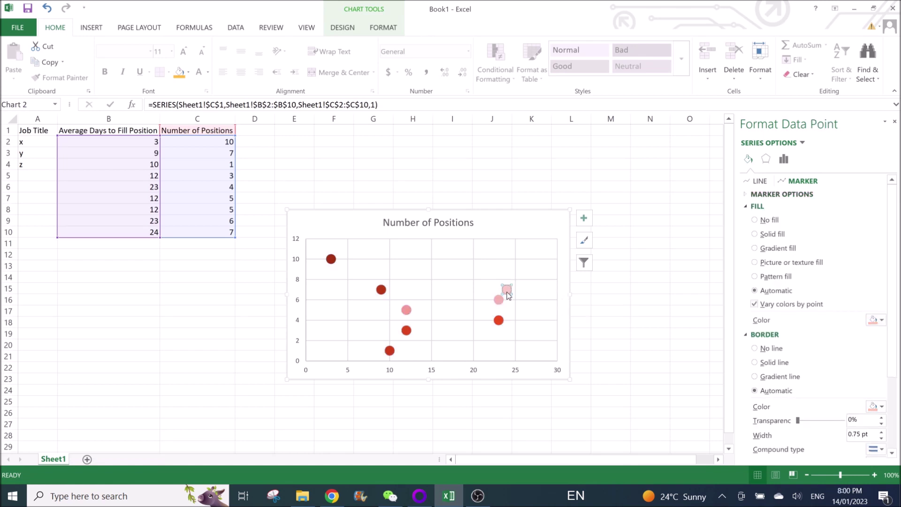
Fill the marker of the point at (24, 7) with yellow
left_click(650, 302)
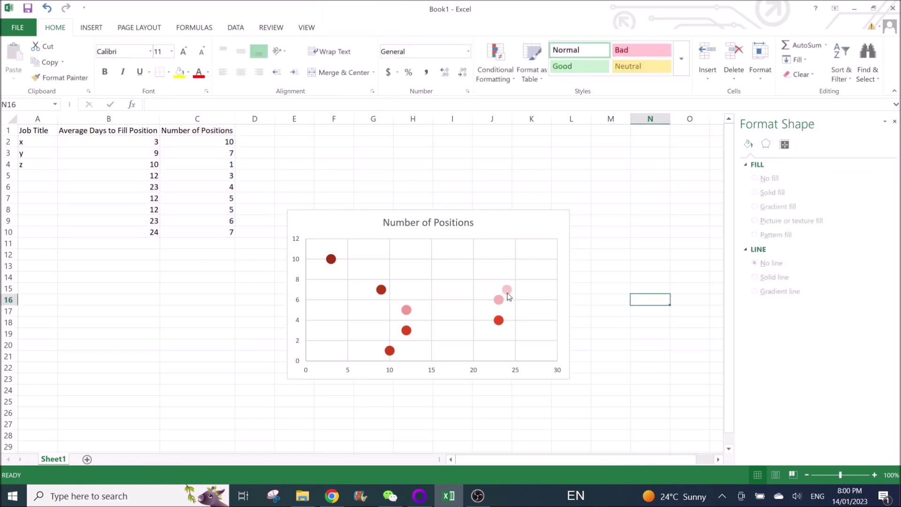
left_click(506, 290)
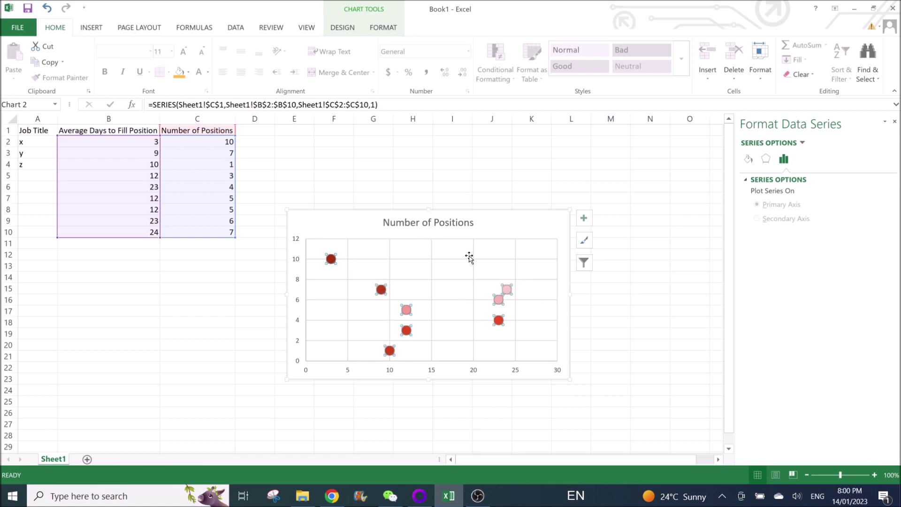
left_click(507, 289)
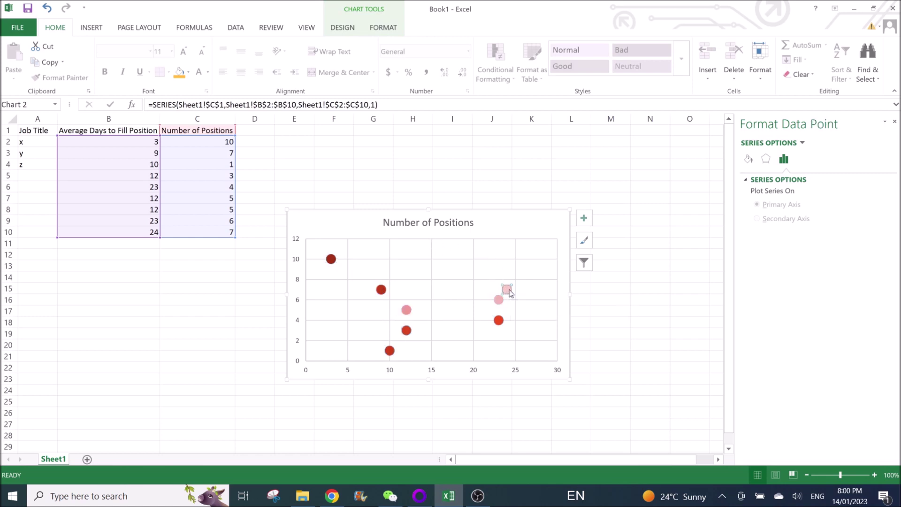
left_click(748, 159)
left_click(797, 187)
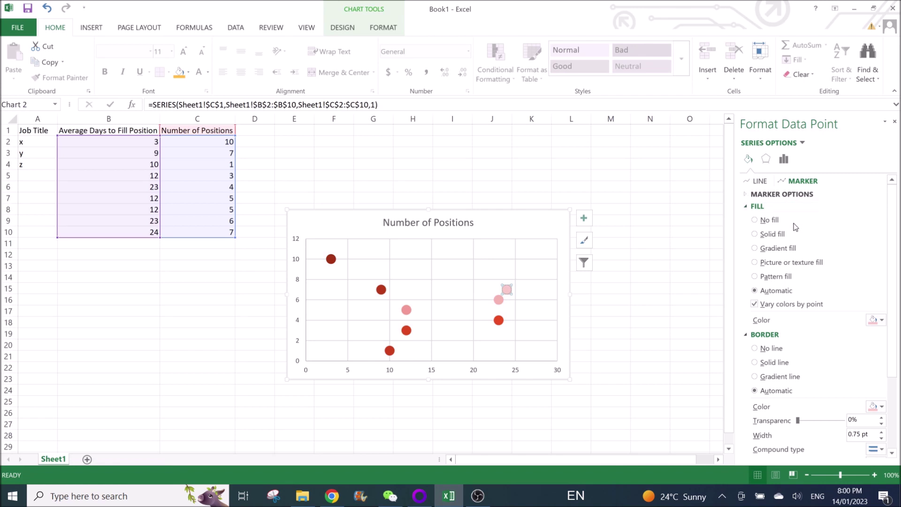
left_click(881, 323)
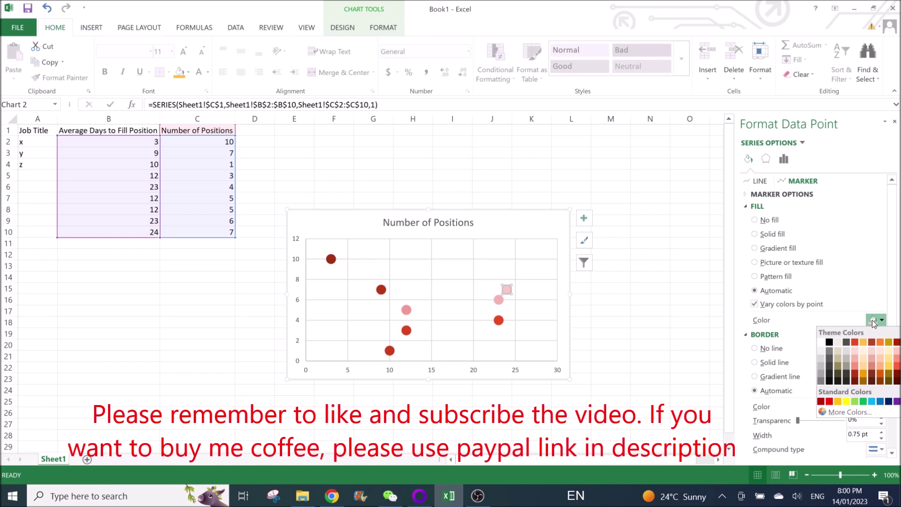
left_click(839, 402)
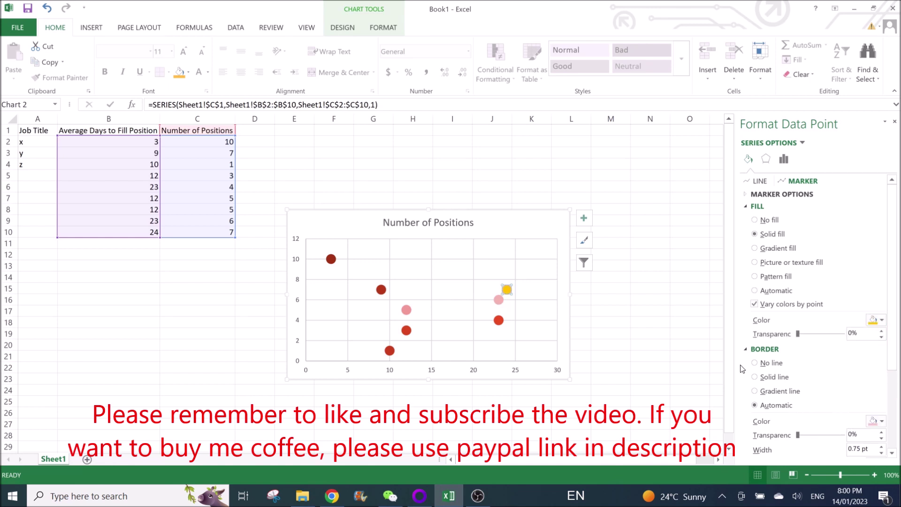
Fill the marker of the point at (23, 6) with green
left_click(498, 301)
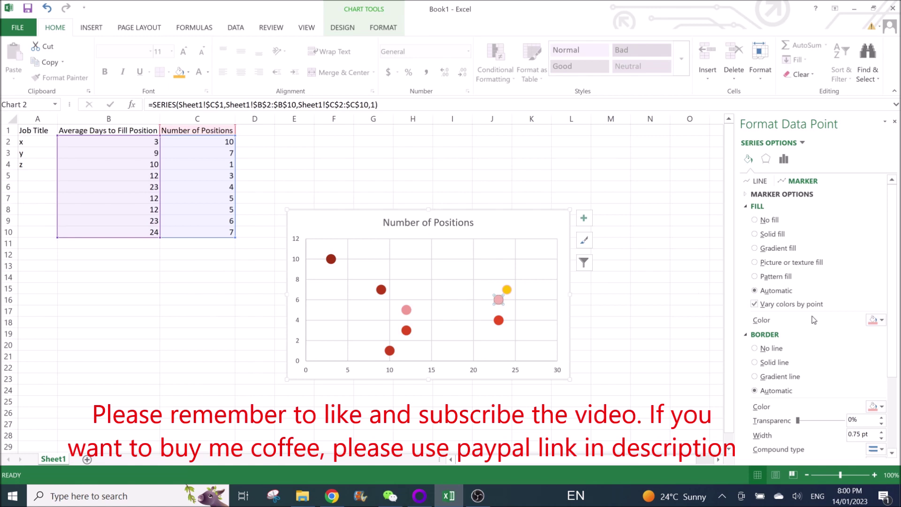
left_click(876, 320)
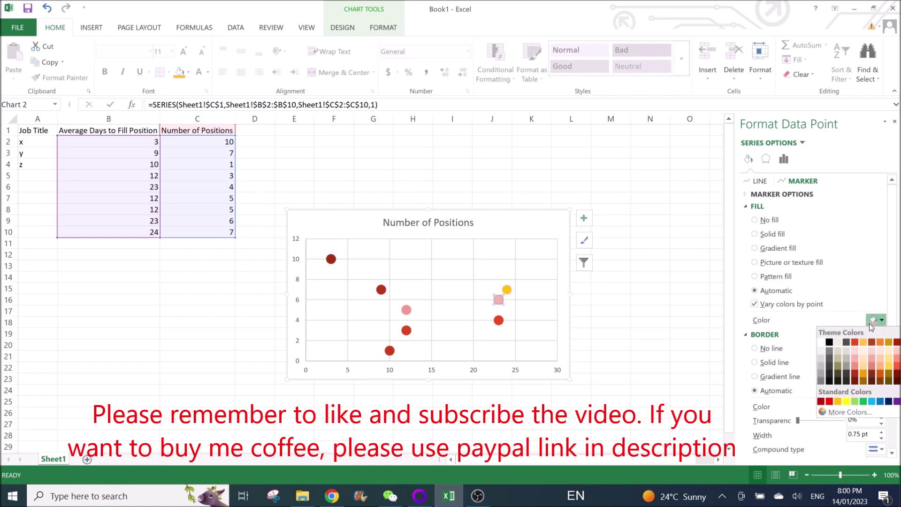
left_click(854, 401)
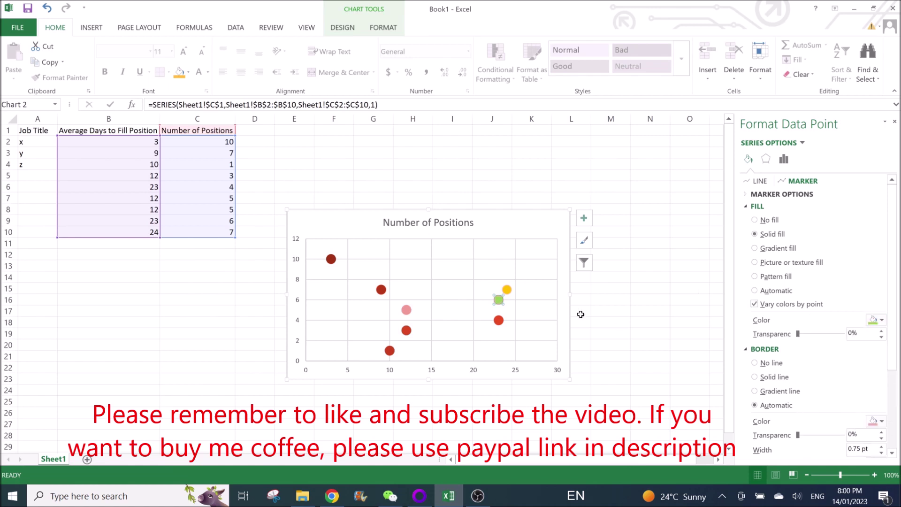
left_click(501, 322)
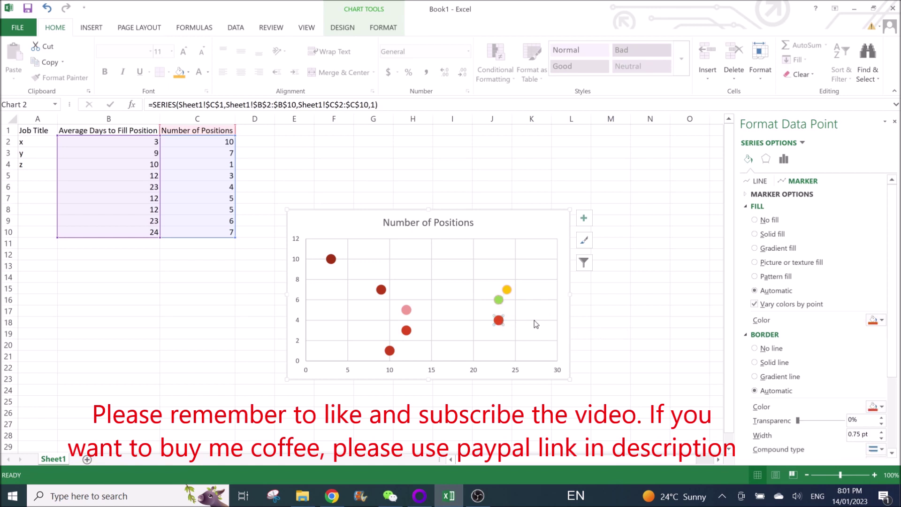
Set the (23, 6) point's marker border to a solid red line, 2.5 pt wide
left_click(501, 301)
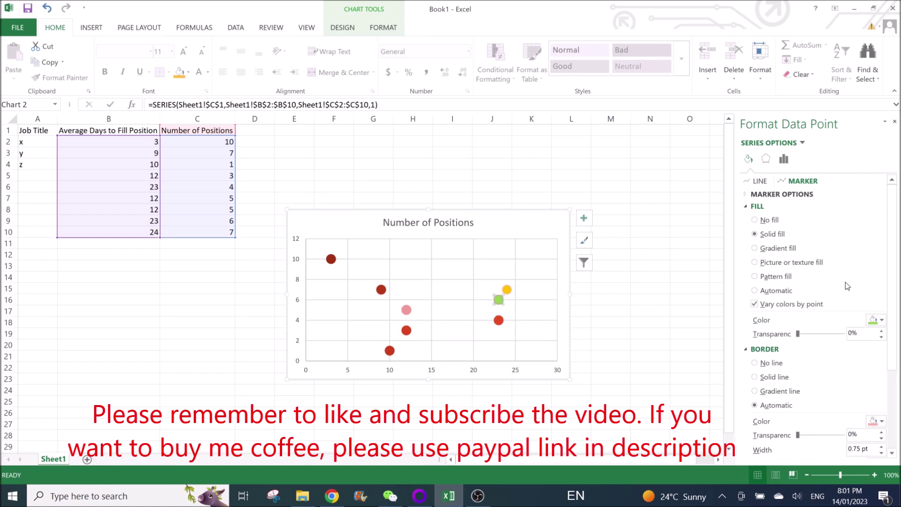
left_click(756, 364)
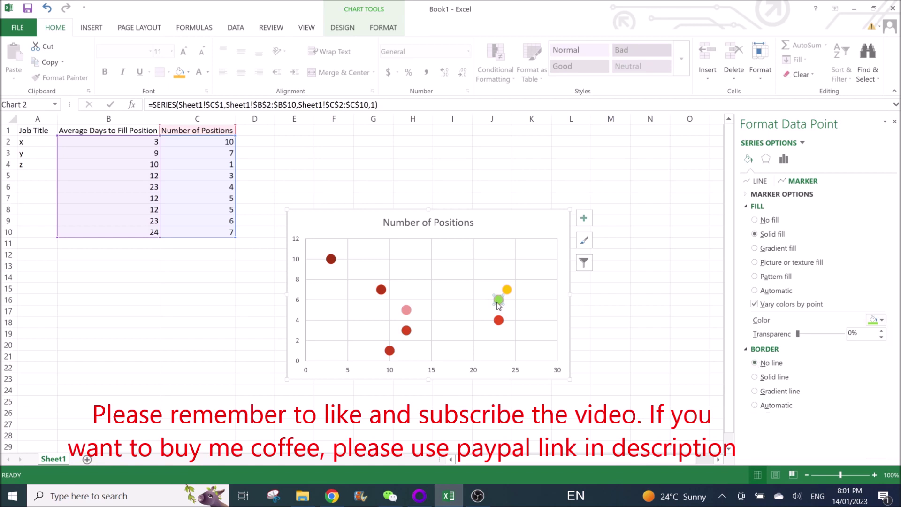
left_click(768, 379)
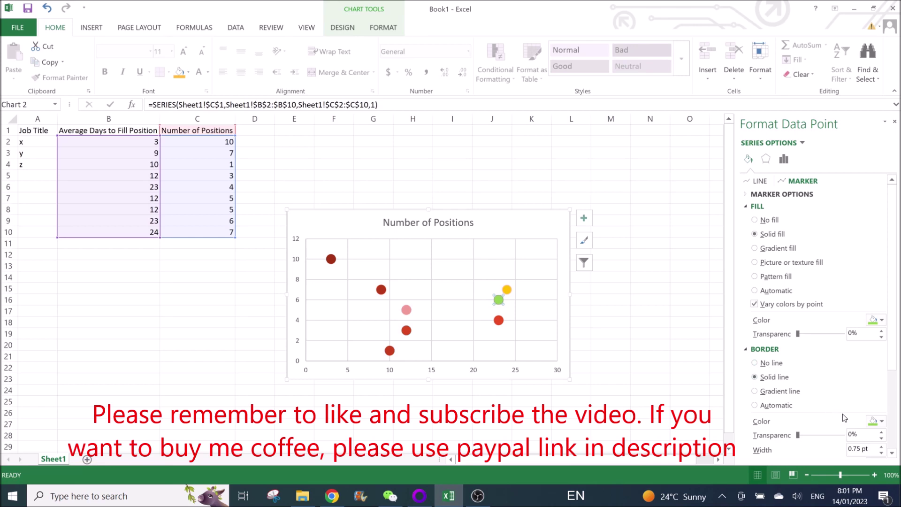
left_click(873, 422)
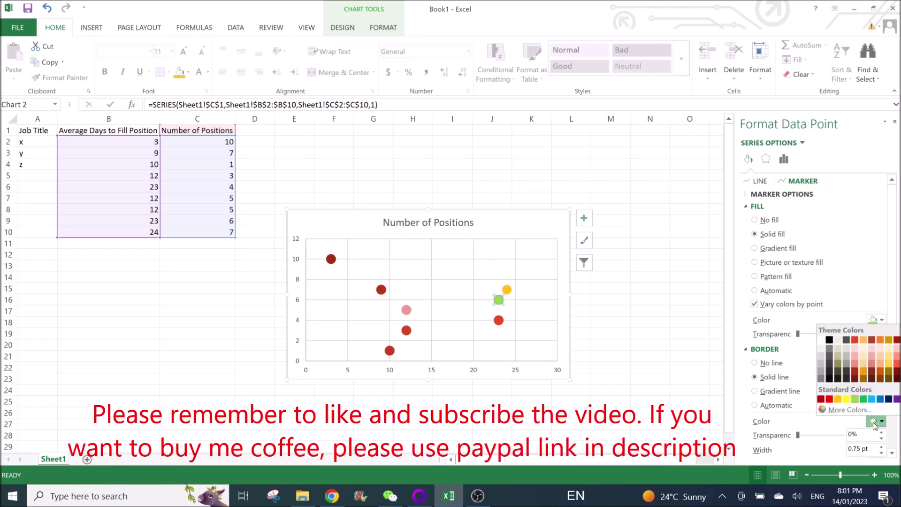
left_click(855, 343)
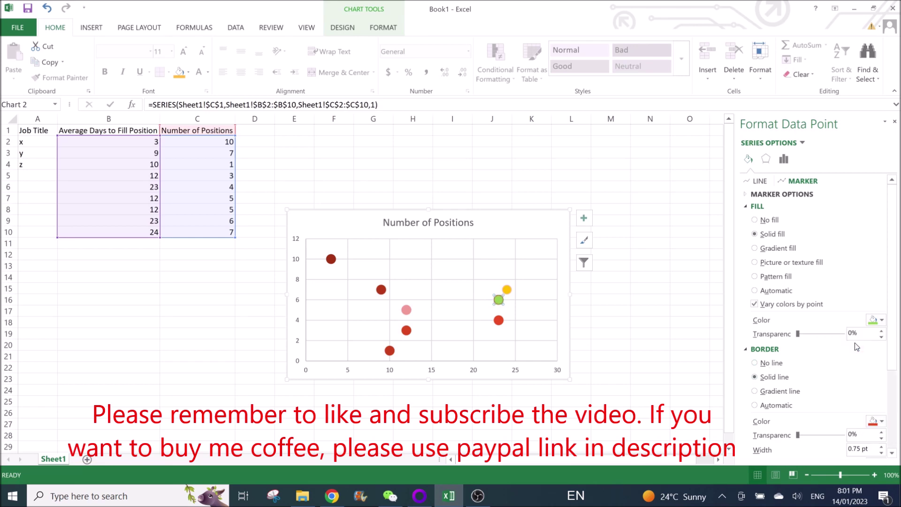
scroll(876, 347, "down", 1)
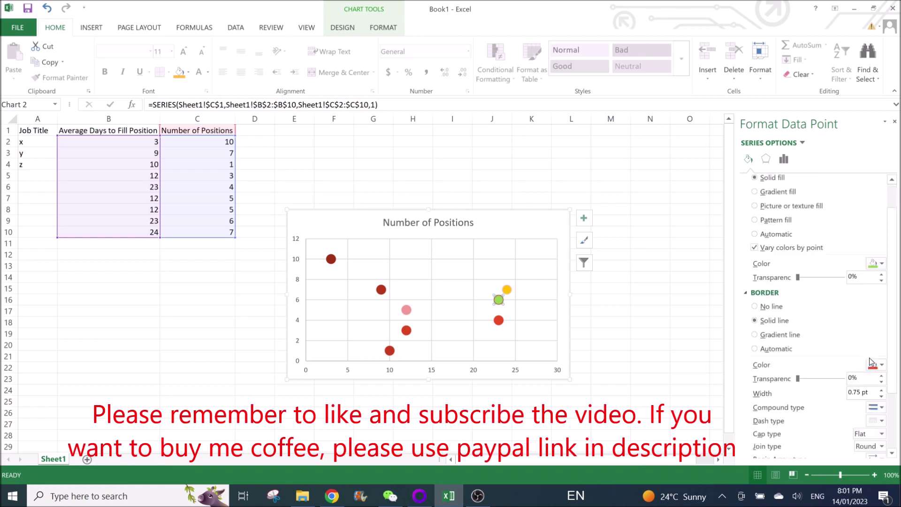
left_click(882, 389)
left_click(881, 390)
left_click(882, 389)
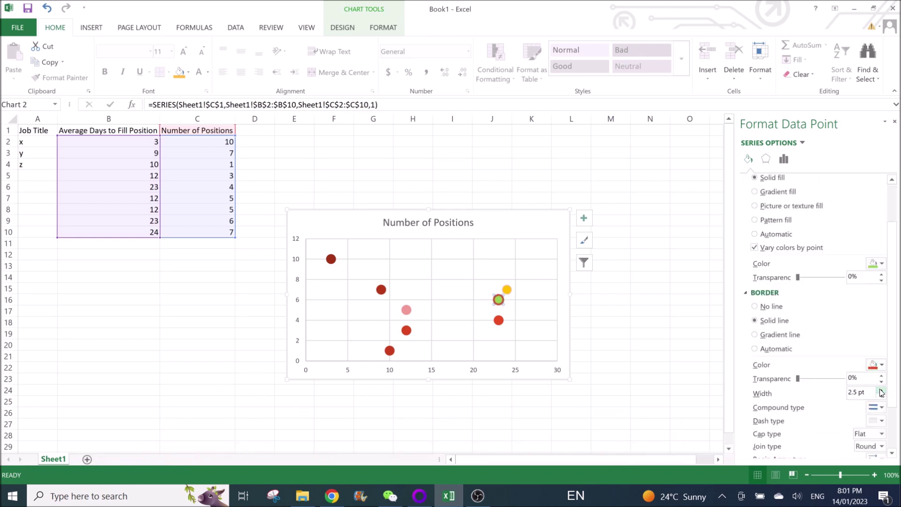
scroll(819, 264, "up", 1)
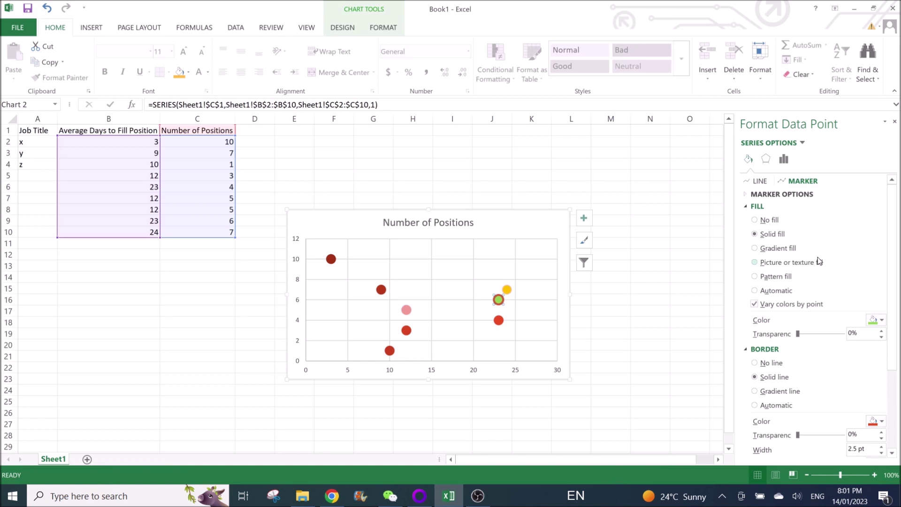
left_click(776, 196)
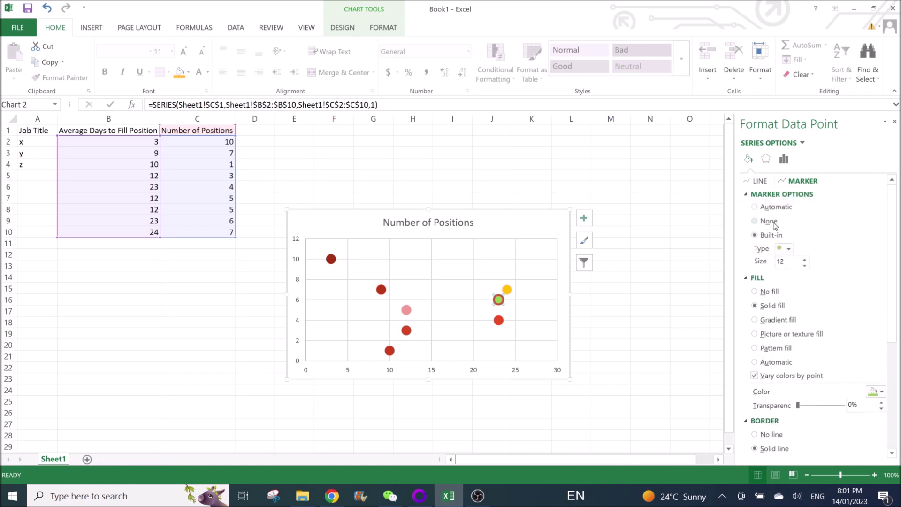
Change the (23, 6) point's built-in marker type to a triangle and deselect the chart
left_click(788, 249)
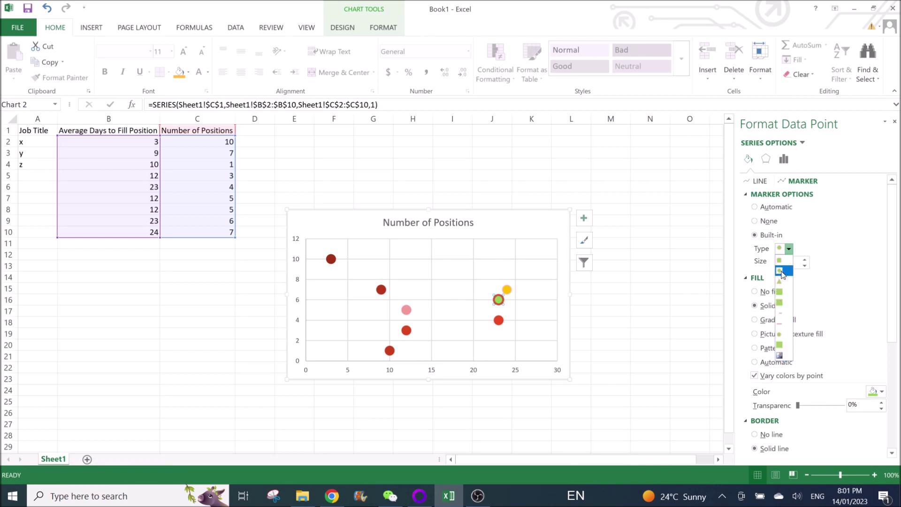
left_click(786, 284)
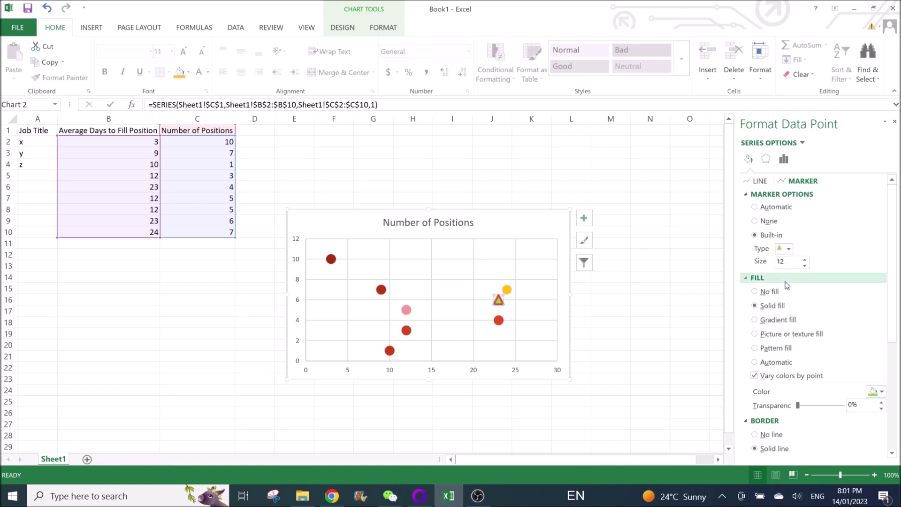
left_click(634, 267)
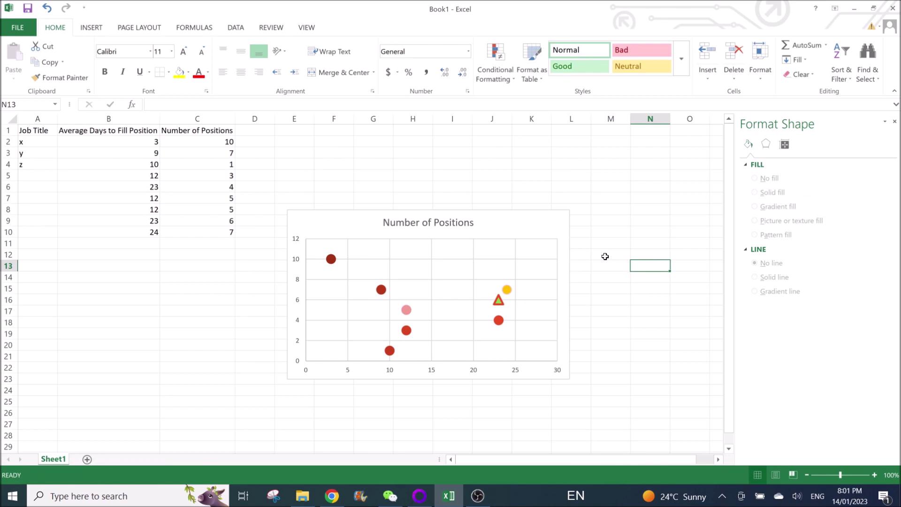